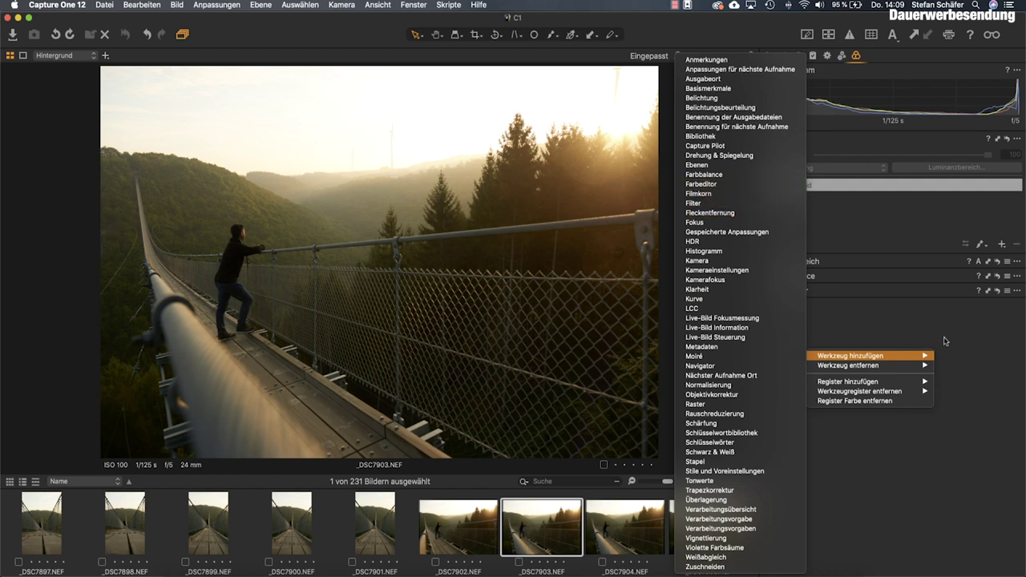
Expand the Farbeditor tool, look at its Erweitert mode and return to the Basisdaten mode
key(Escape)
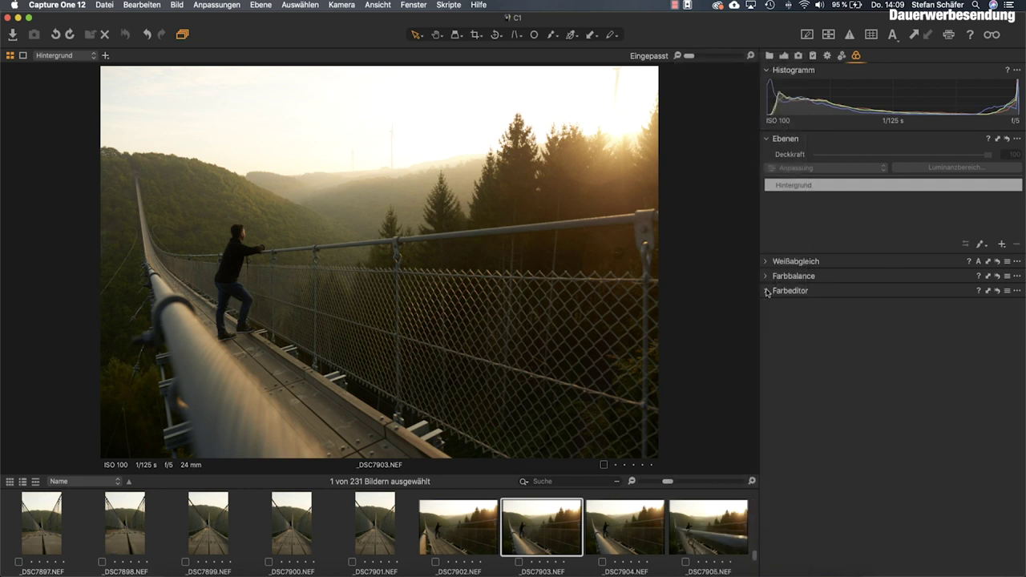
click(766, 292)
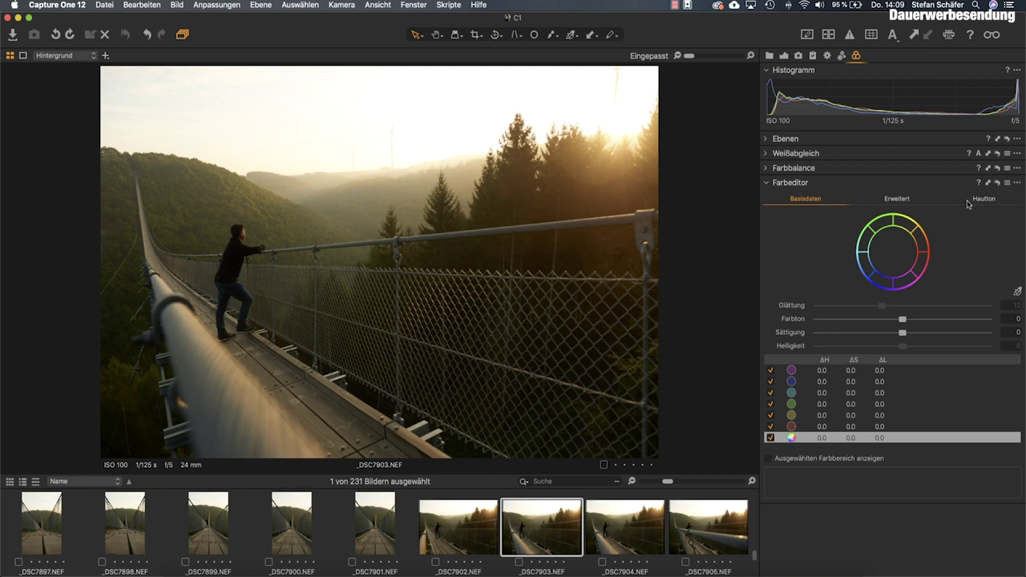
click(888, 201)
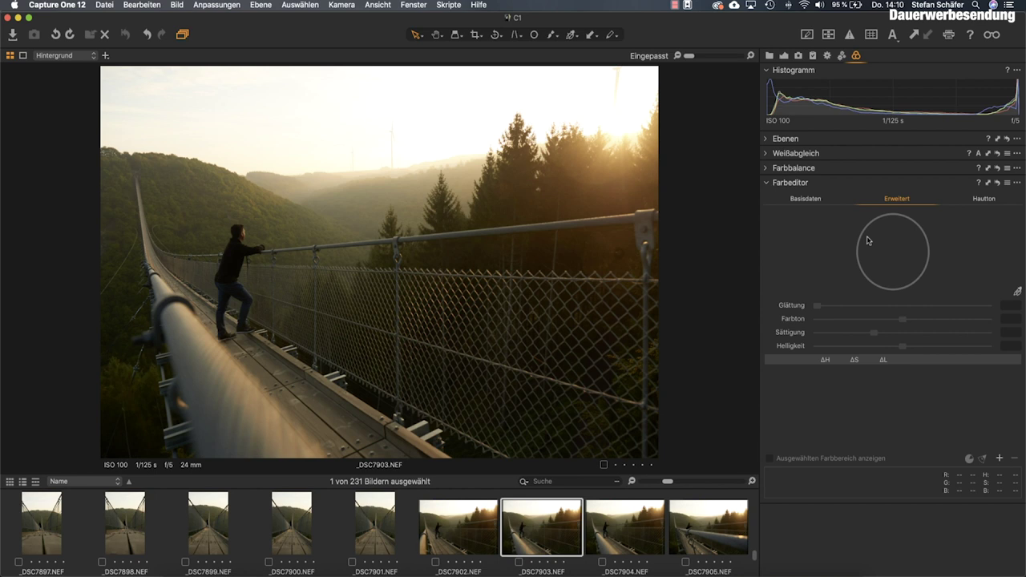
click(819, 203)
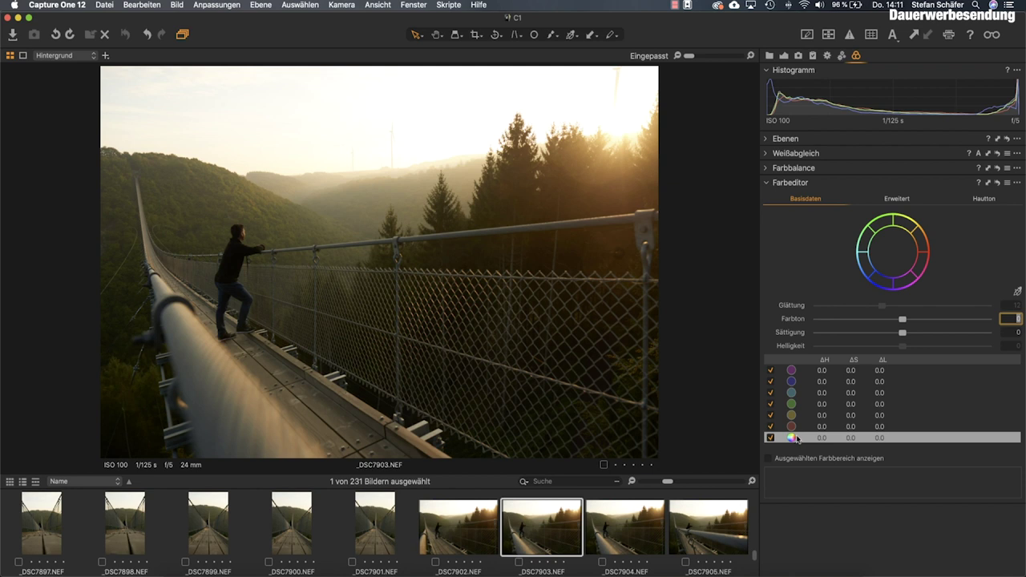
Narrow the yellow colour range in Farbeditor to the orange tones, with the selected colour range displayed on the photo
click(819, 372)
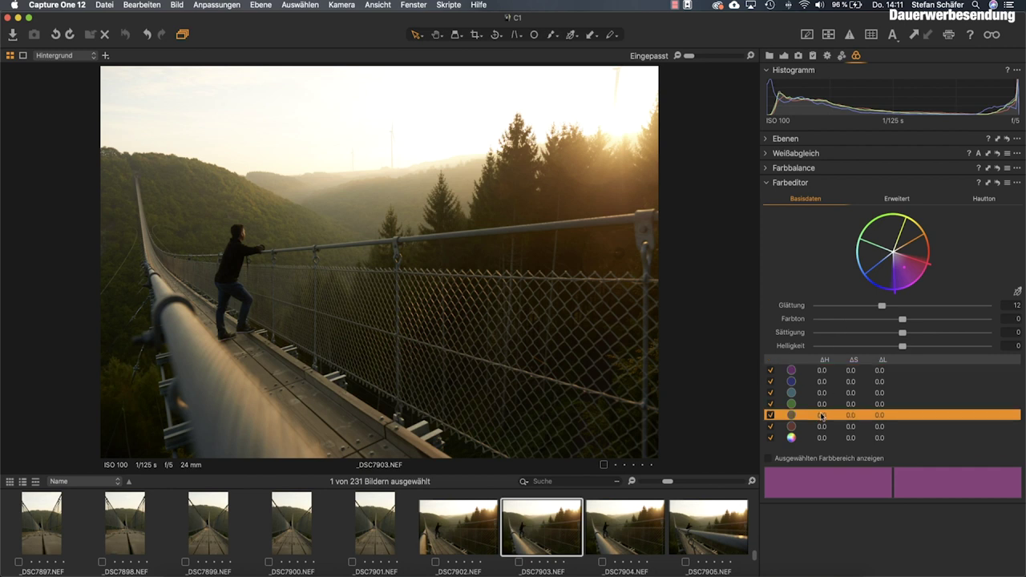
click(820, 415)
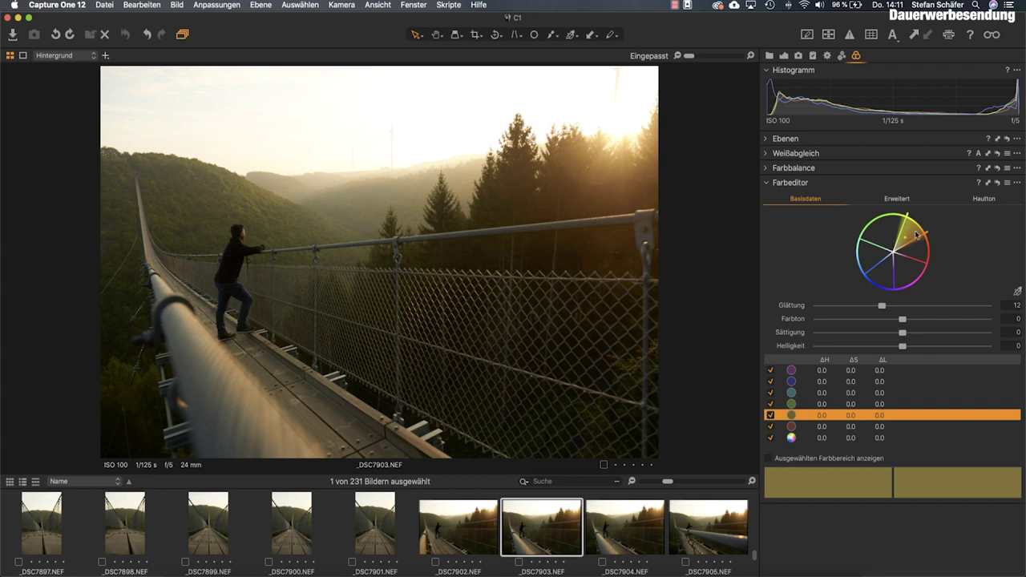
drag(917, 242, 918, 250)
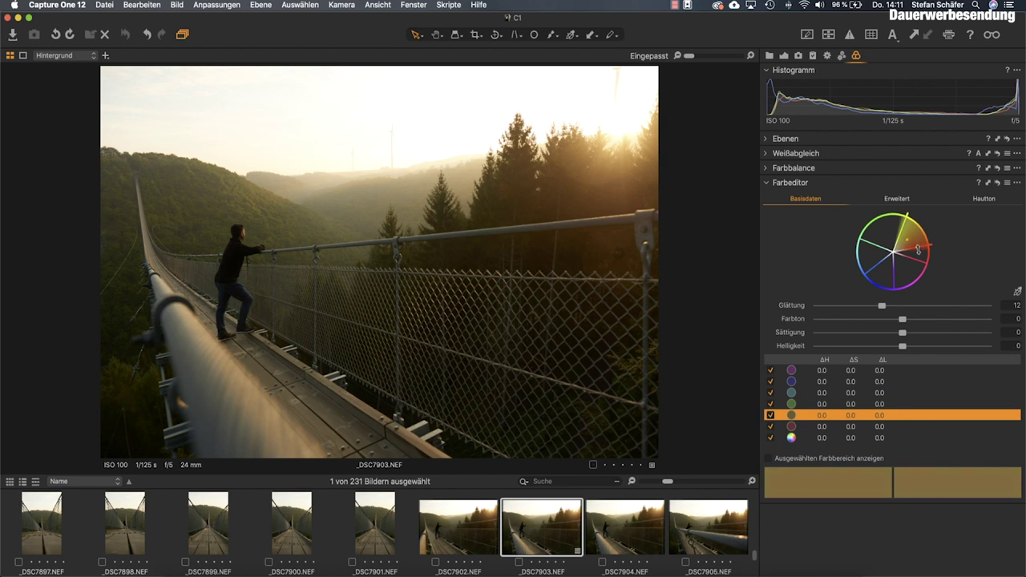
drag(905, 218, 920, 242)
mouse_move(906, 218)
mouse_down()
mouse_move(918, 225)
mouse_move(911, 215)
mouse_up()
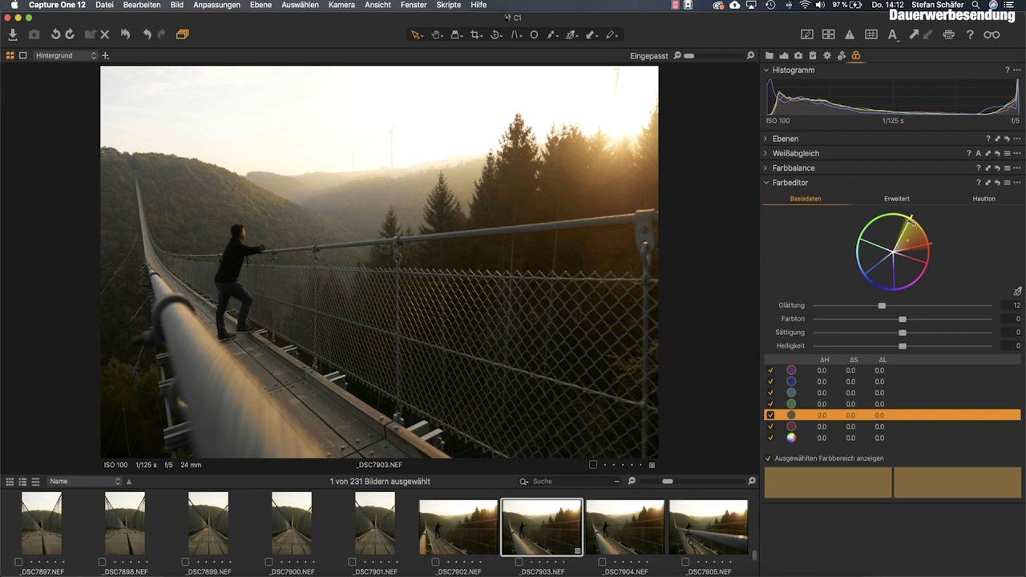
drag(911, 222, 920, 232)
drag(921, 244, 925, 237)
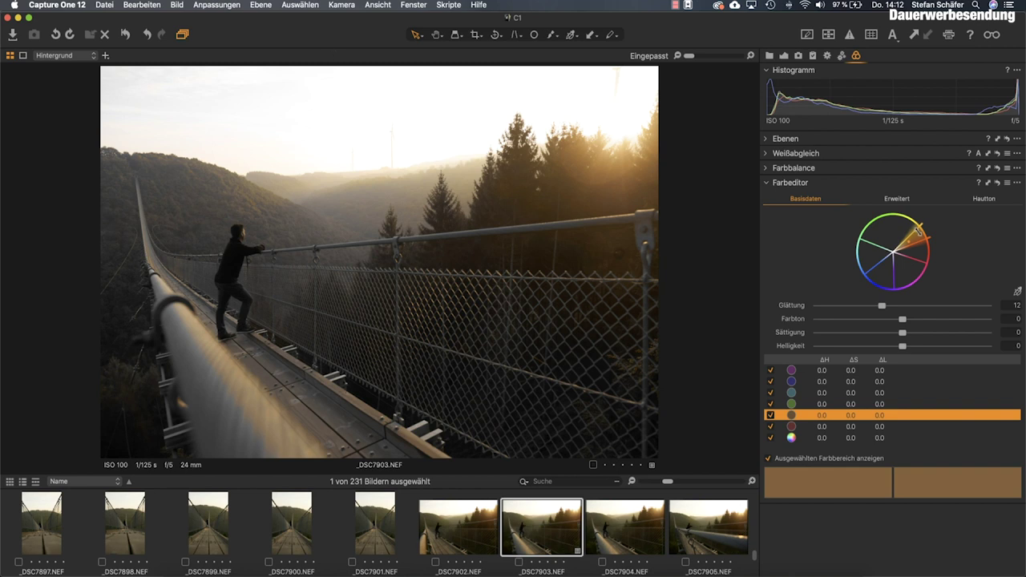
drag(921, 238, 922, 239)
Adjust the Glättung for the orange range and set its Farbton to -5, Sättigung to 6 and Helligkeit to 0.1
drag(905, 310, 808, 310)
drag(816, 307, 932, 305)
drag(934, 307, 911, 308)
drag(903, 321, 816, 318)
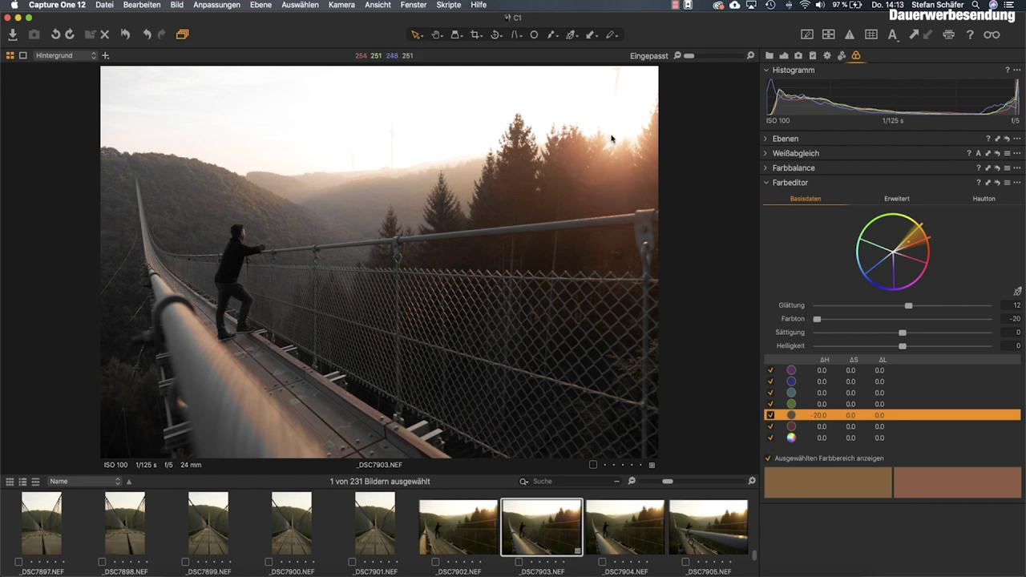
drag(817, 320, 886, 325)
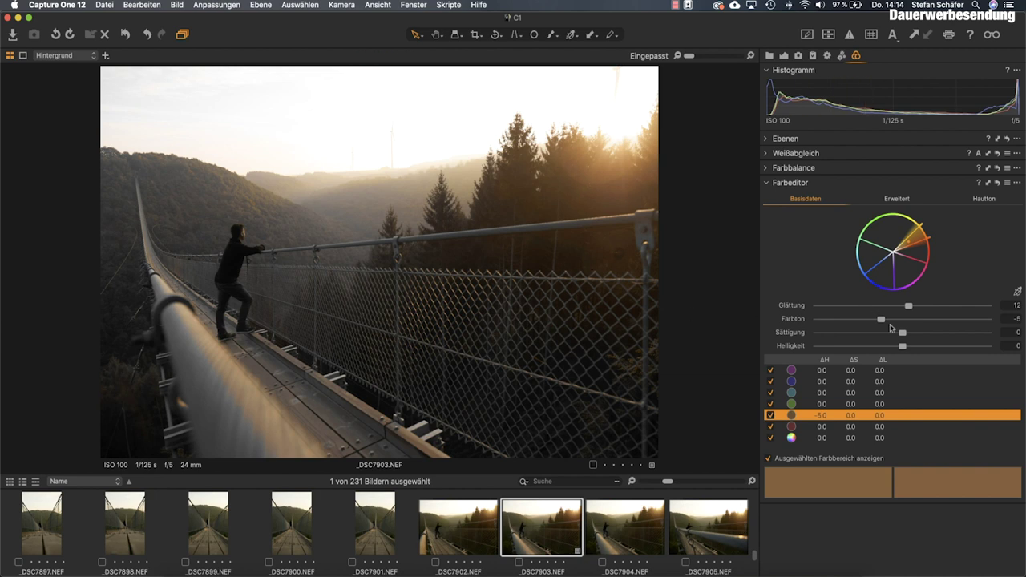
mouse_move(904, 333)
mouse_down()
mouse_move(972, 334)
mouse_move(799, 333)
mouse_move(908, 338)
mouse_up()
mouse_move(902, 347)
mouse_down()
mouse_move(973, 348)
mouse_move(810, 343)
mouse_move(903, 345)
mouse_up()
Set the green colour range's Farbton to -9.9 and Sättigung to 14.1
click(815, 403)
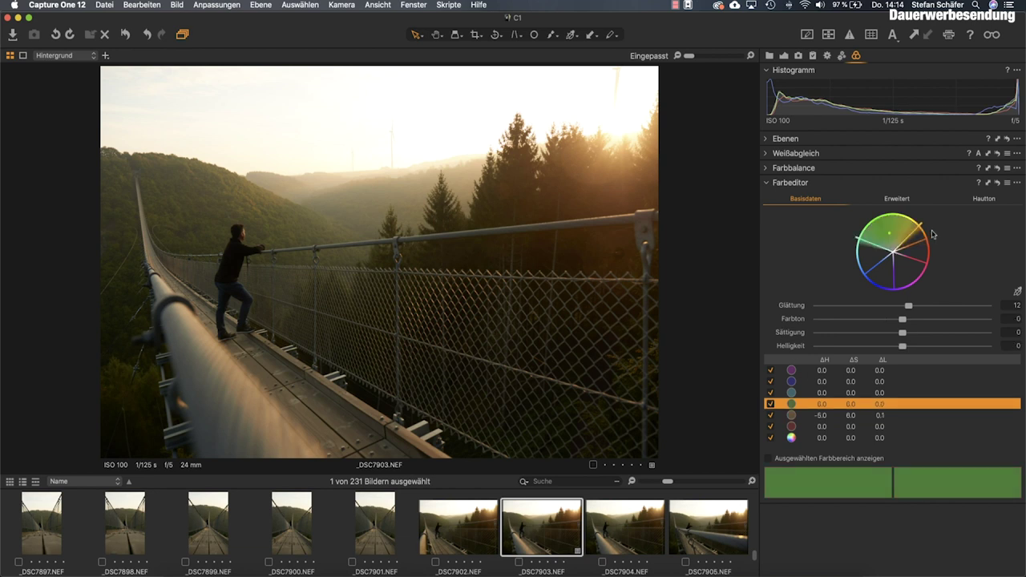
drag(916, 230, 917, 230)
drag(903, 320, 861, 318)
drag(862, 316, 860, 318)
drag(906, 333, 917, 334)
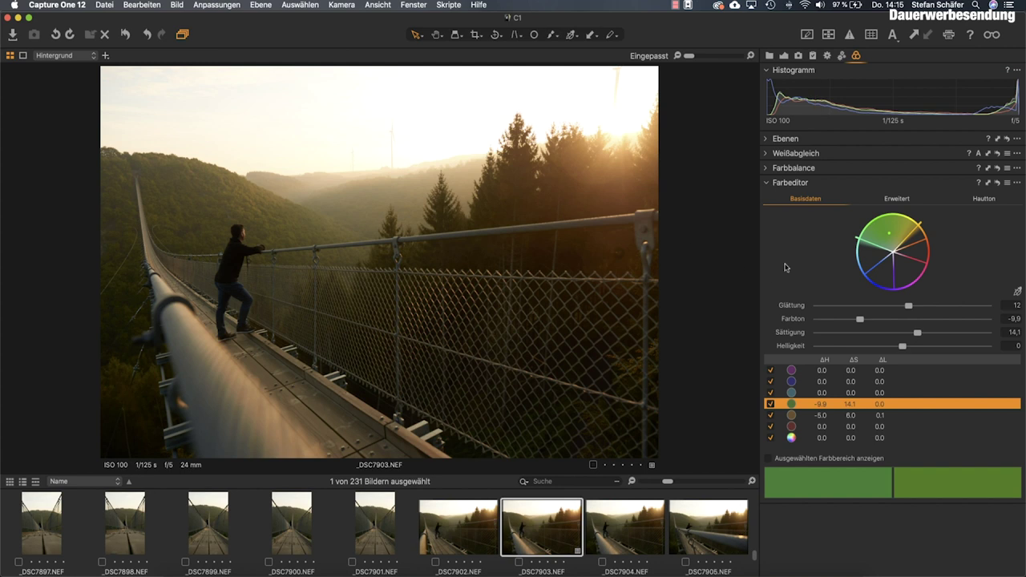
Sample the sunlit trees and the wooded hillside with the colour picker to select their matching Basisdaten colour ranges
click(1017, 294)
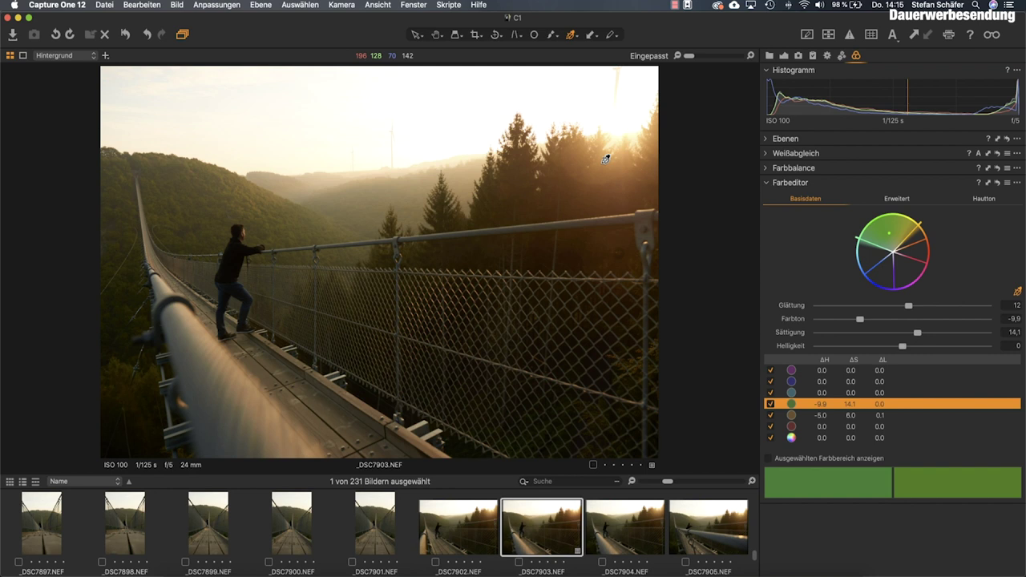
click(606, 159)
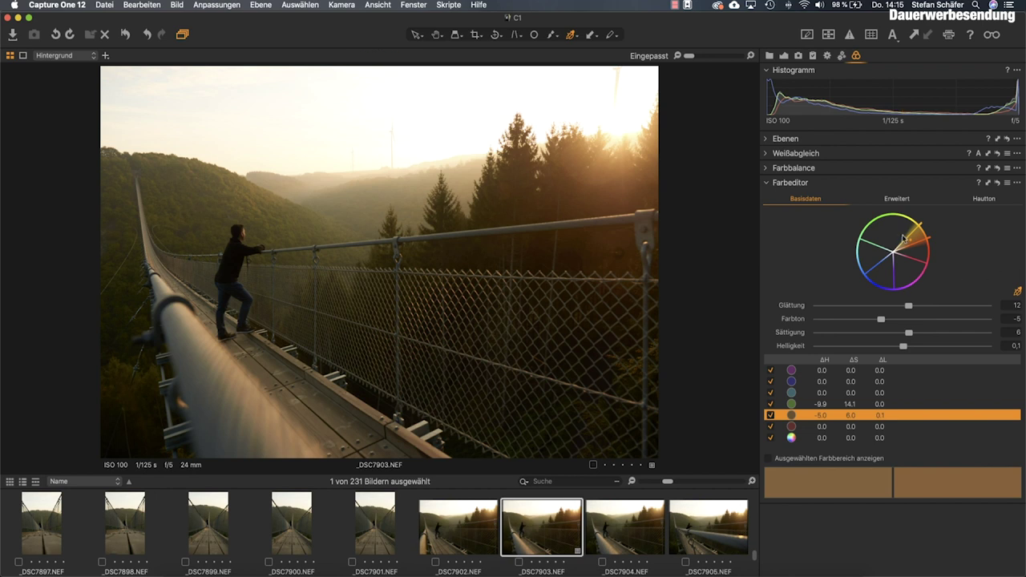
click(181, 236)
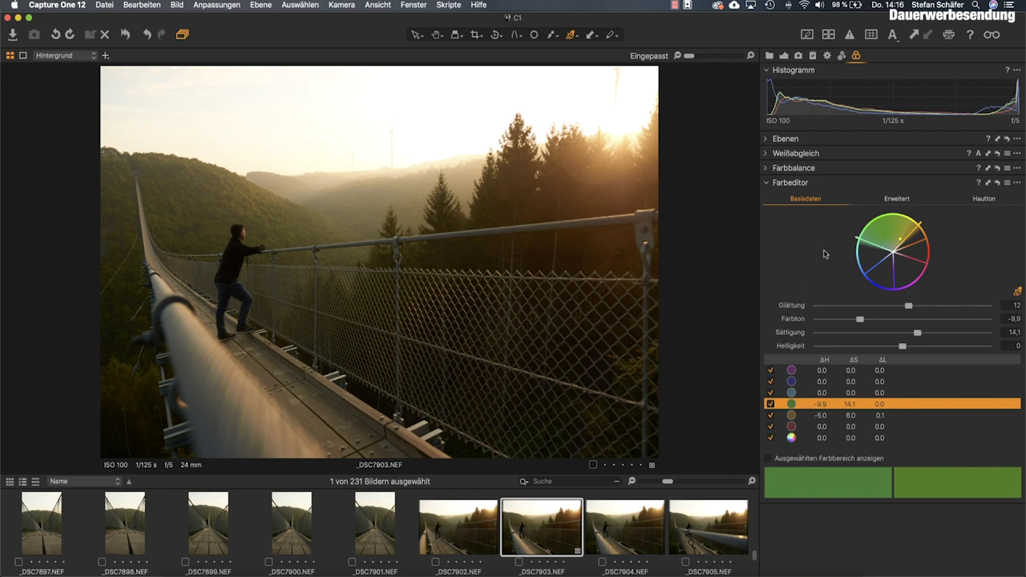
In Erweitert mode, sample the man's jeans, extend the range across all saturations, and set Sättigung to 115.7 and Helligkeit to 94.7
click(888, 199)
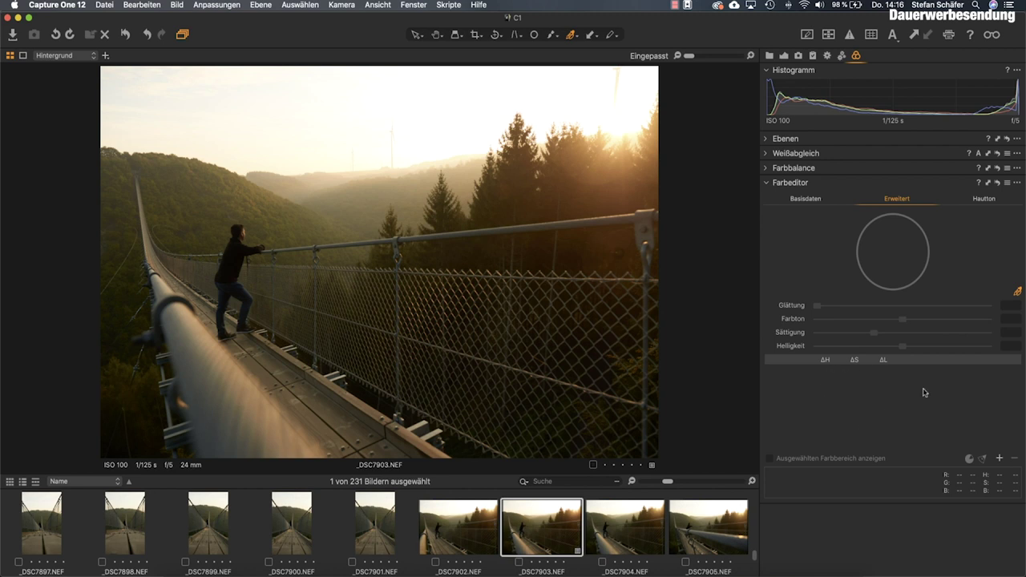
click(1017, 292)
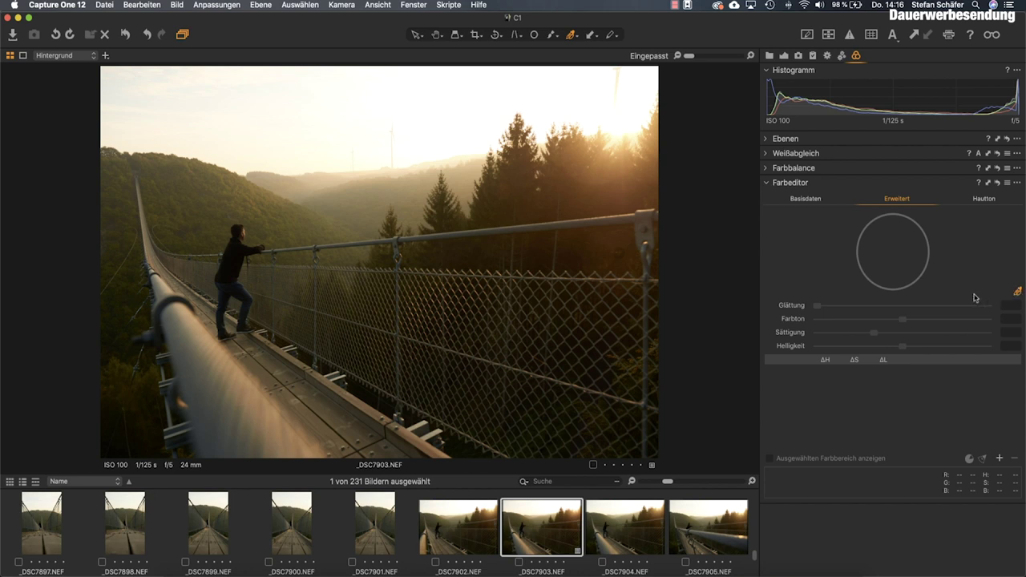
click(248, 286)
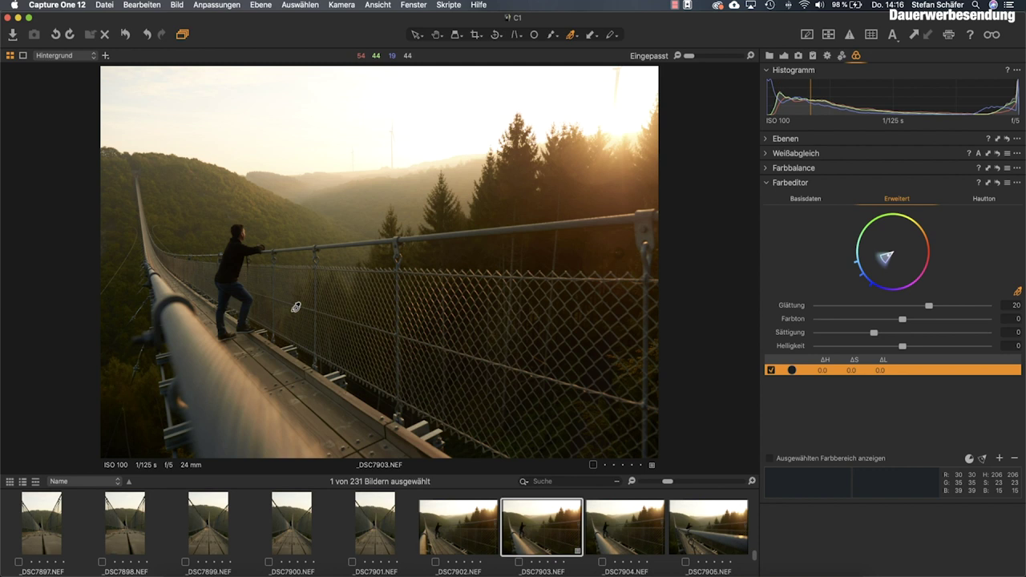
click(983, 459)
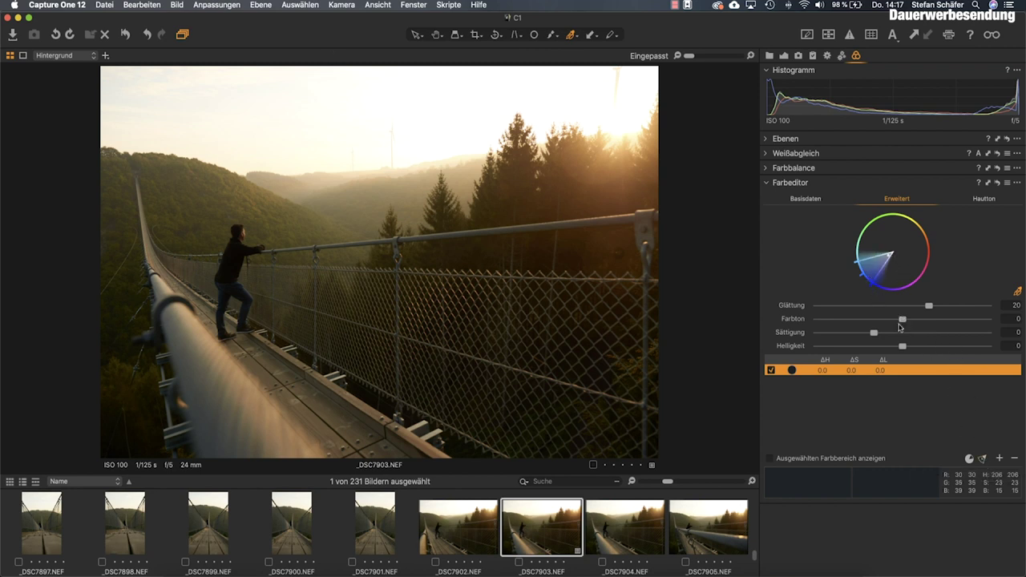
drag(874, 331, 982, 350)
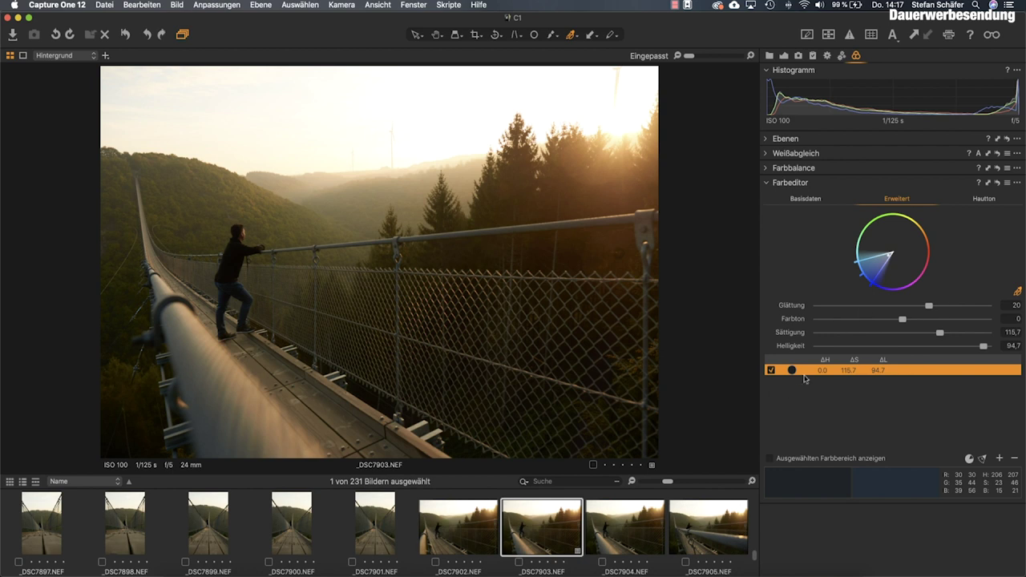
Sample the edge of the bridge walkway as a second Erweitert colour range and set its Farbton to 3 and Sättigung to -9
click(1017, 294)
click(342, 414)
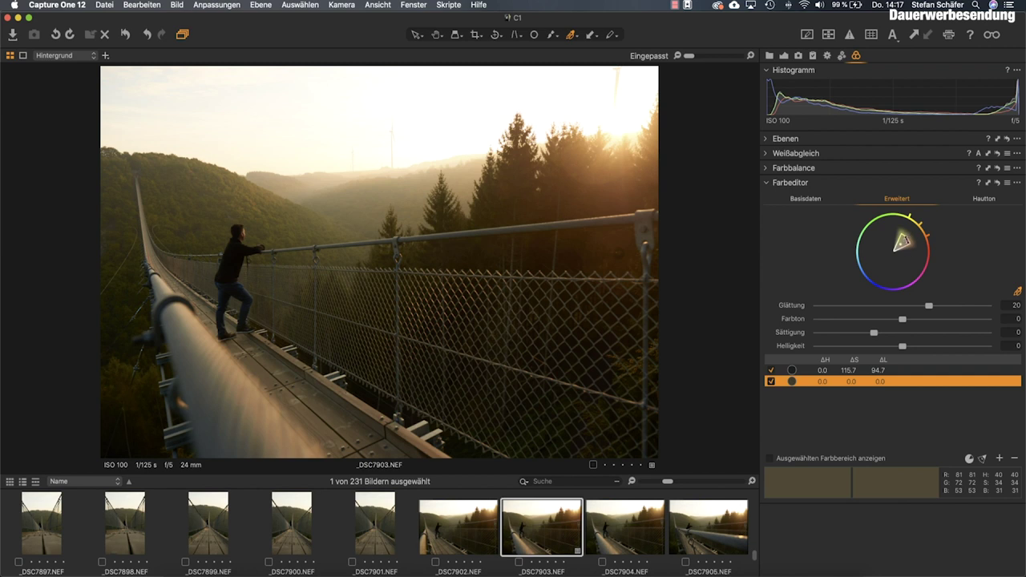
drag(901, 320, 950, 320)
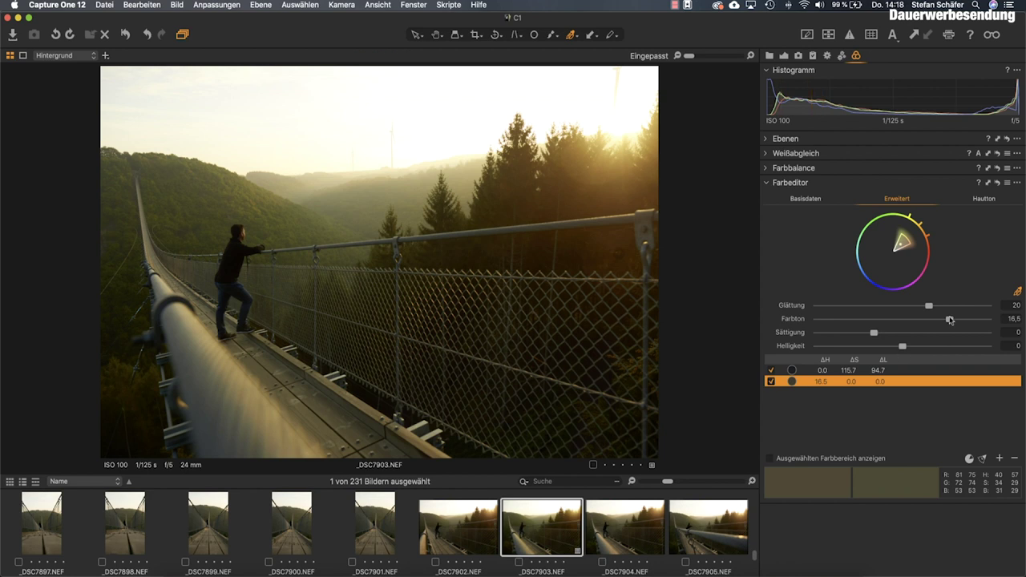
drag(949, 321, 928, 321)
drag(929, 319, 913, 319)
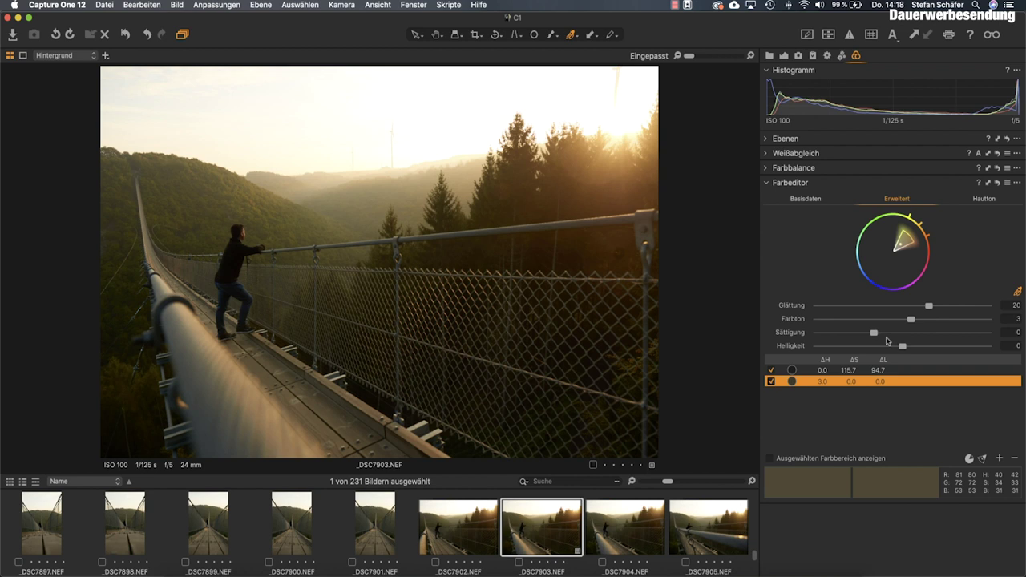
drag(874, 331, 869, 332)
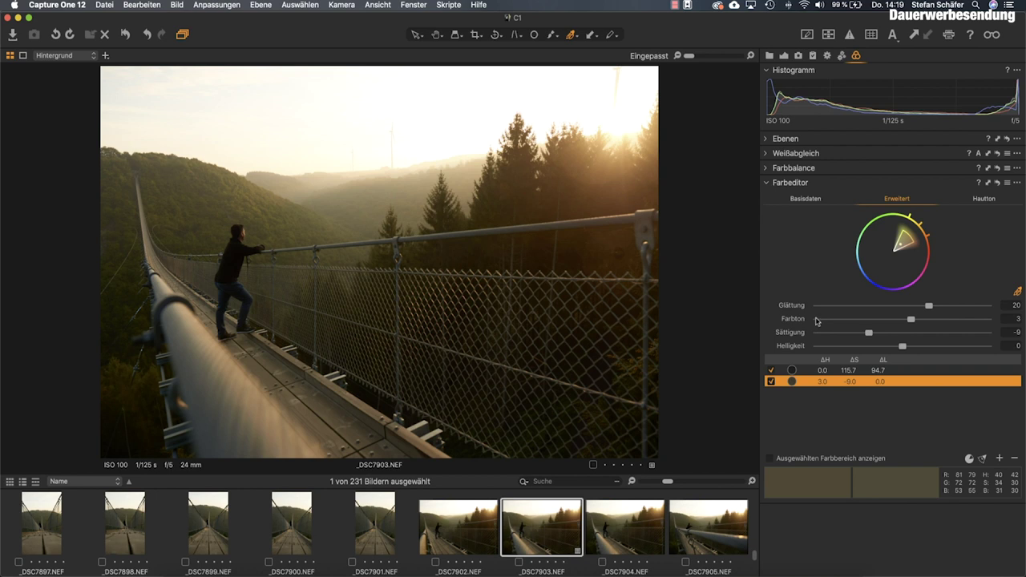
Sample the sunlit trees four times as separate Erweitert colour ranges and set the Farbton of each to -30
click(616, 166)
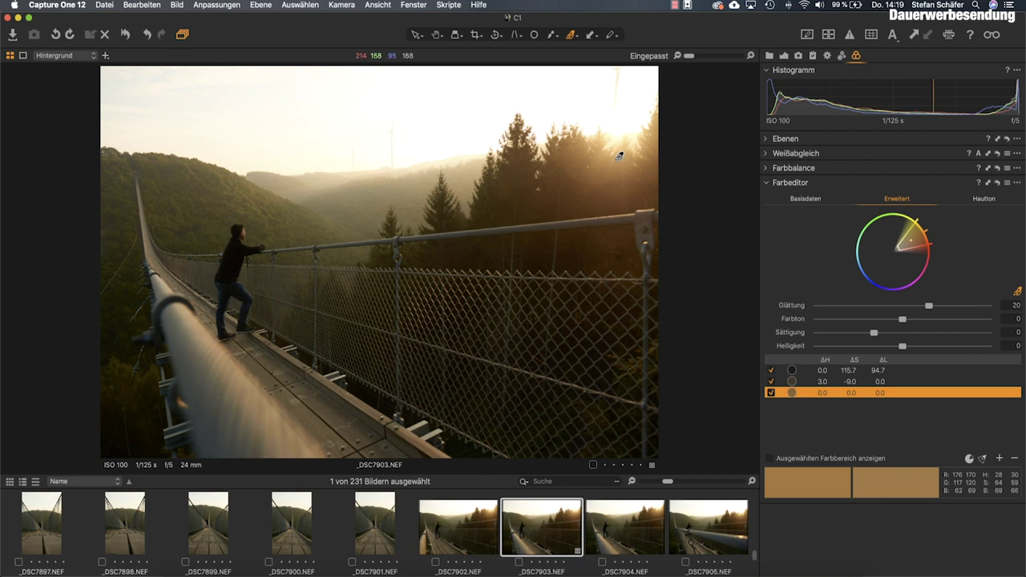
drag(902, 319, 790, 319)
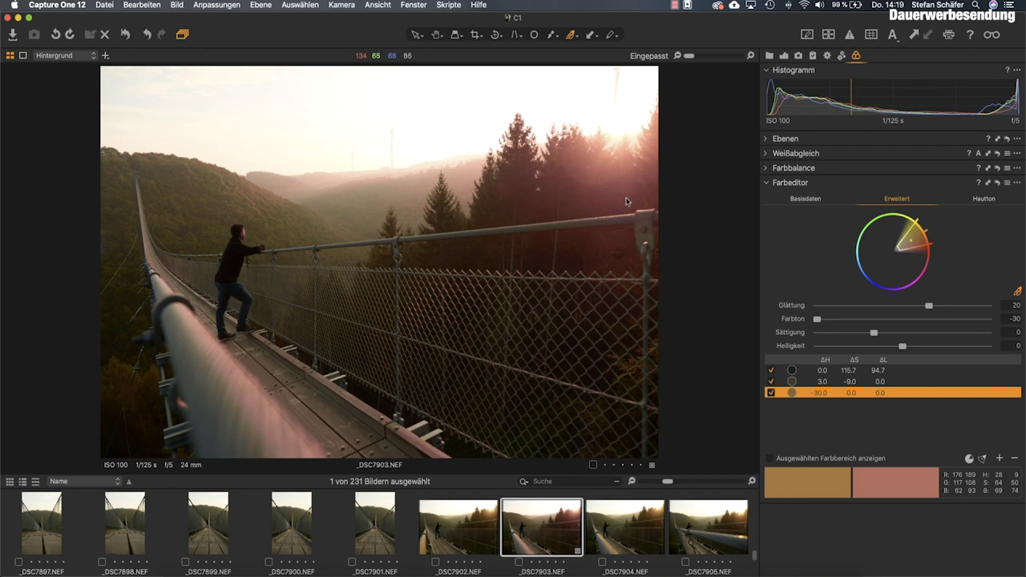
click(1016, 294)
click(612, 170)
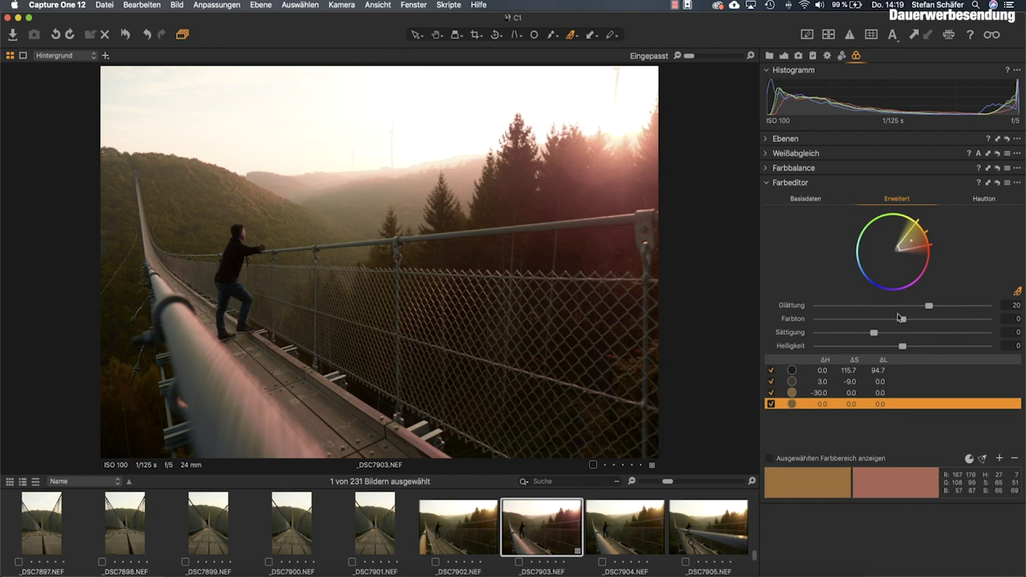
drag(903, 320, 800, 320)
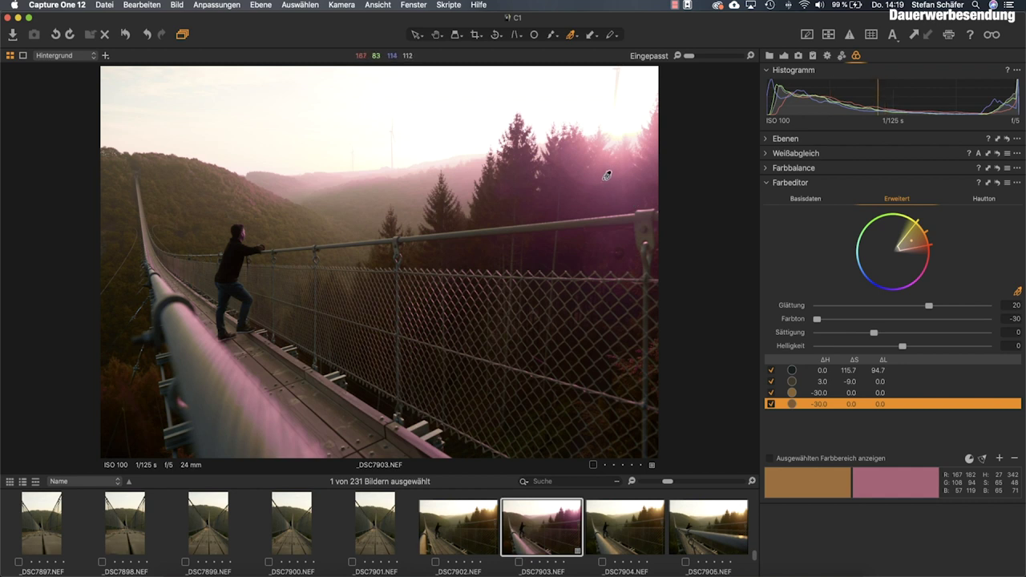
click(607, 176)
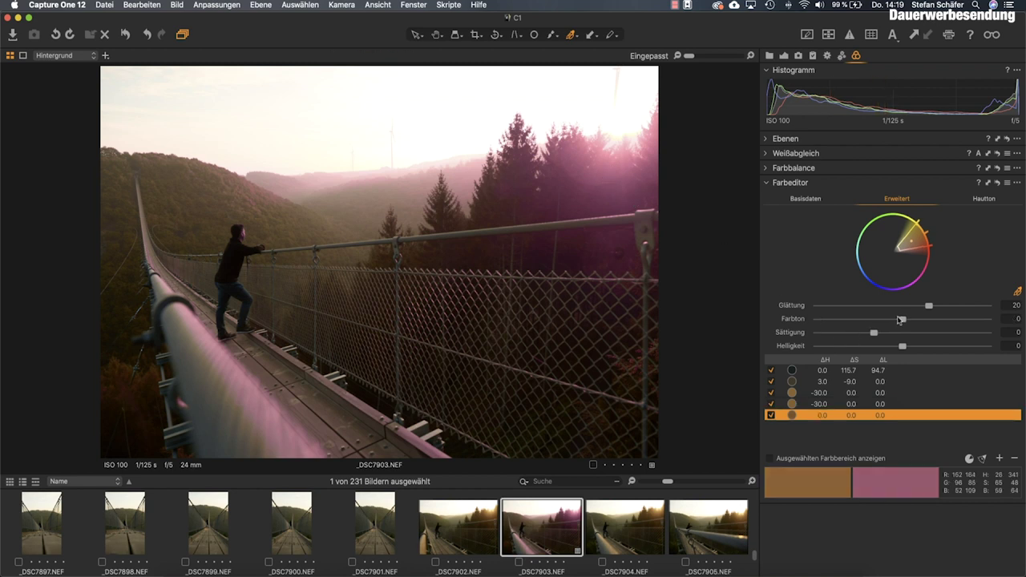
drag(901, 319, 817, 319)
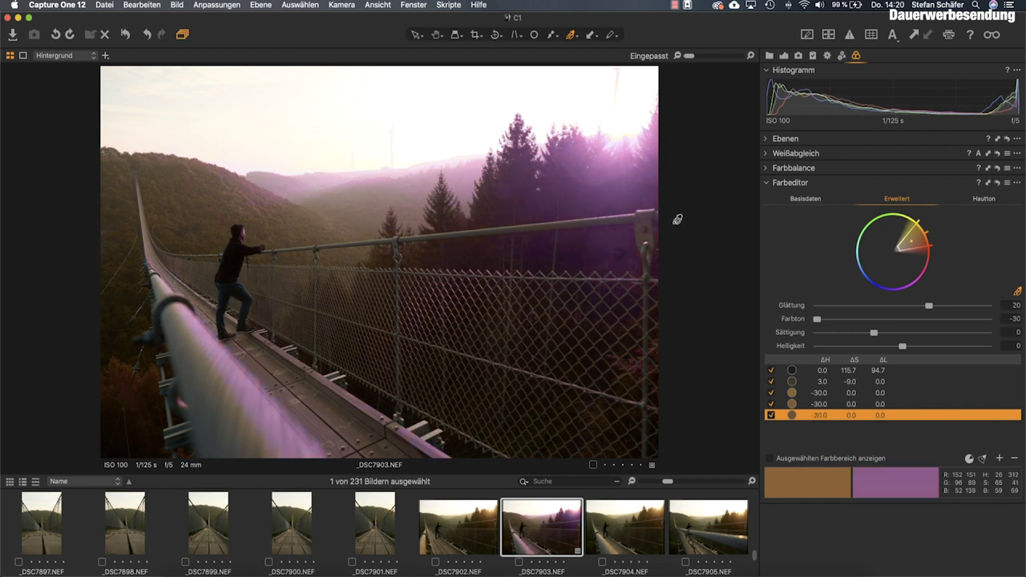
click(609, 176)
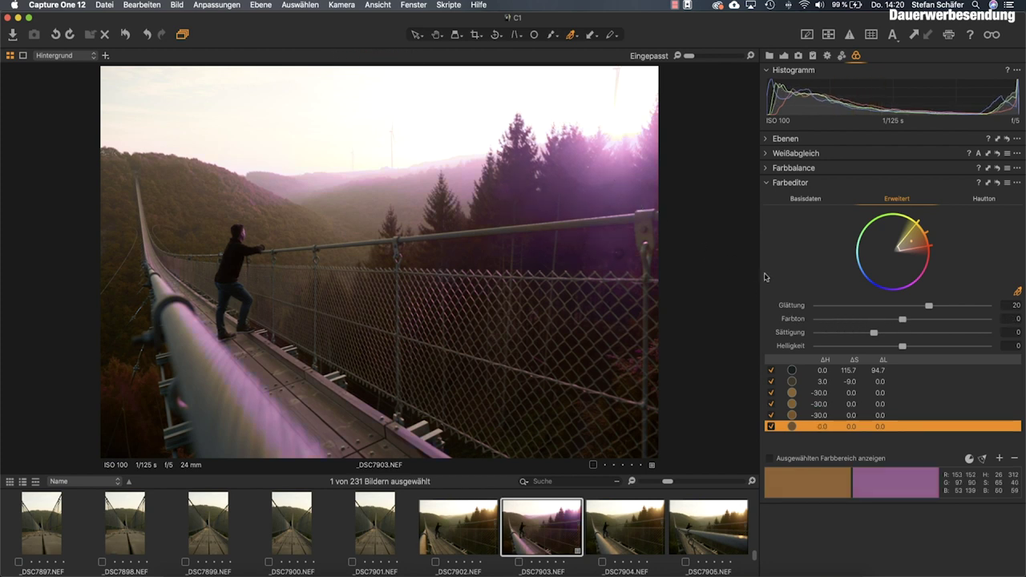
drag(901, 319, 792, 320)
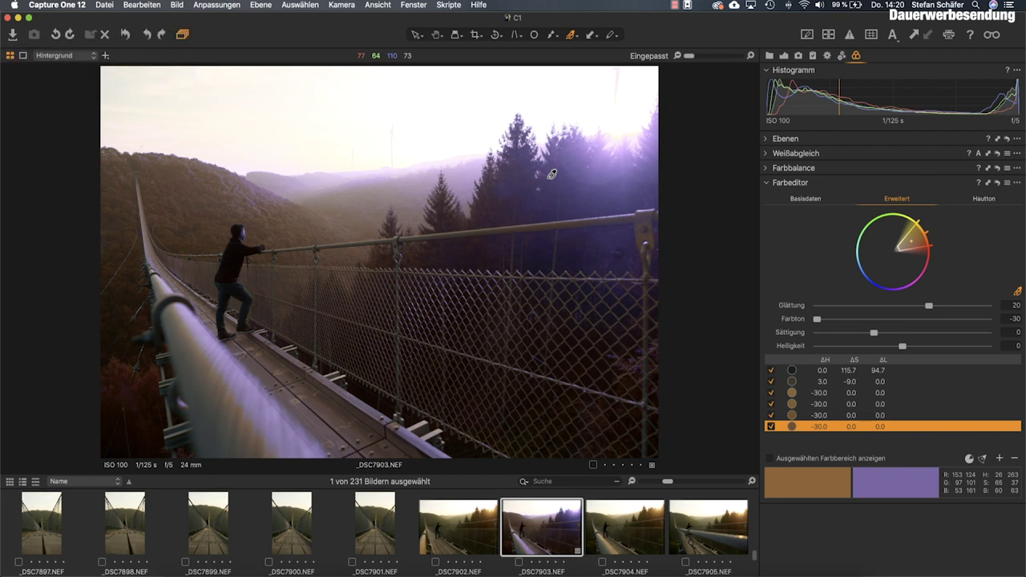
Delete the four Erweitert colour ranges sampled from the sunlit trees
key(BackSpace)
key(BackSpace)
key(BackSpace)
key(BackSpace)
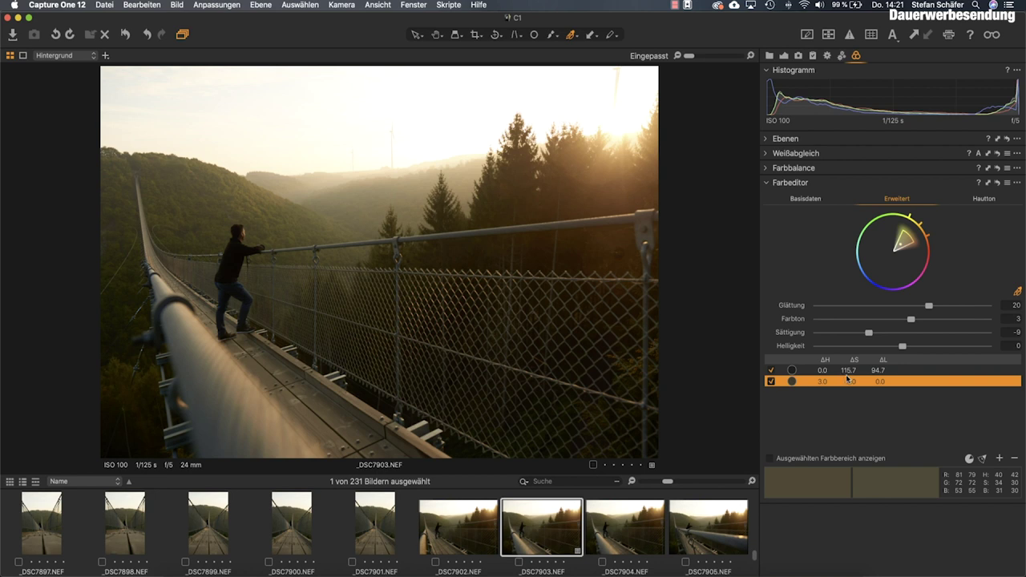
Return to the Basisdaten mode and select the orange and magenta ranges on the colour wheel
click(797, 200)
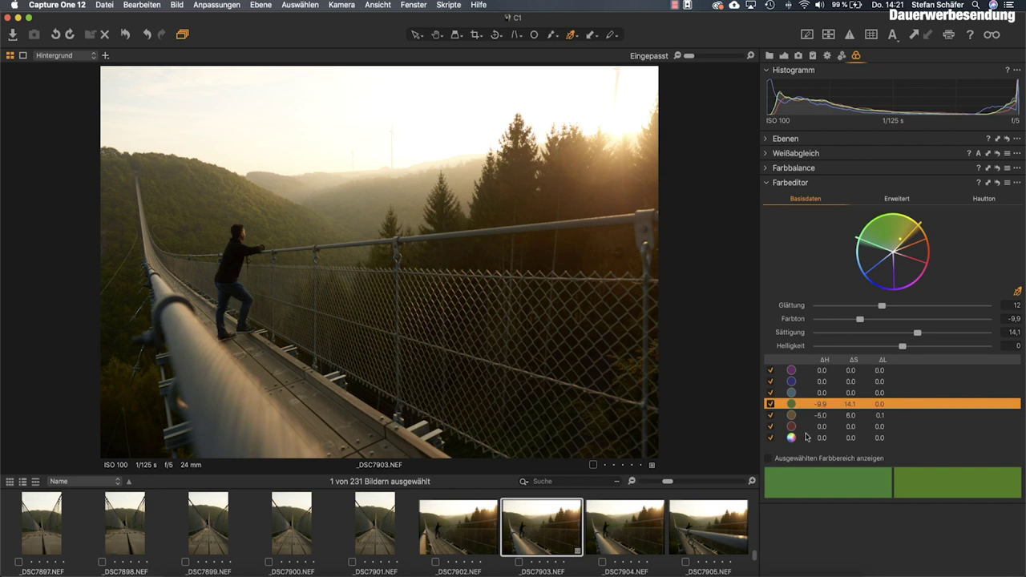
click(920, 237)
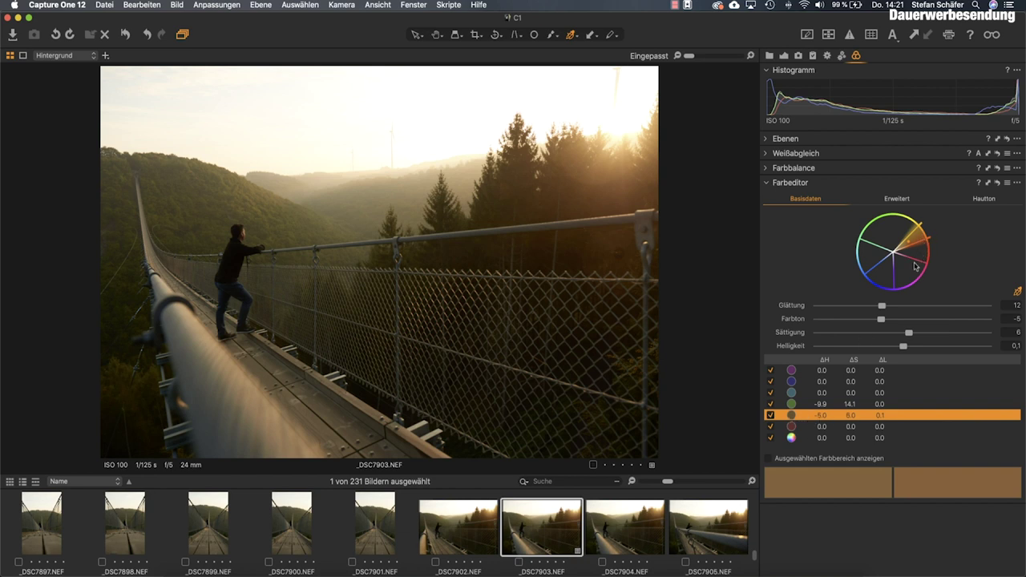
click(915, 267)
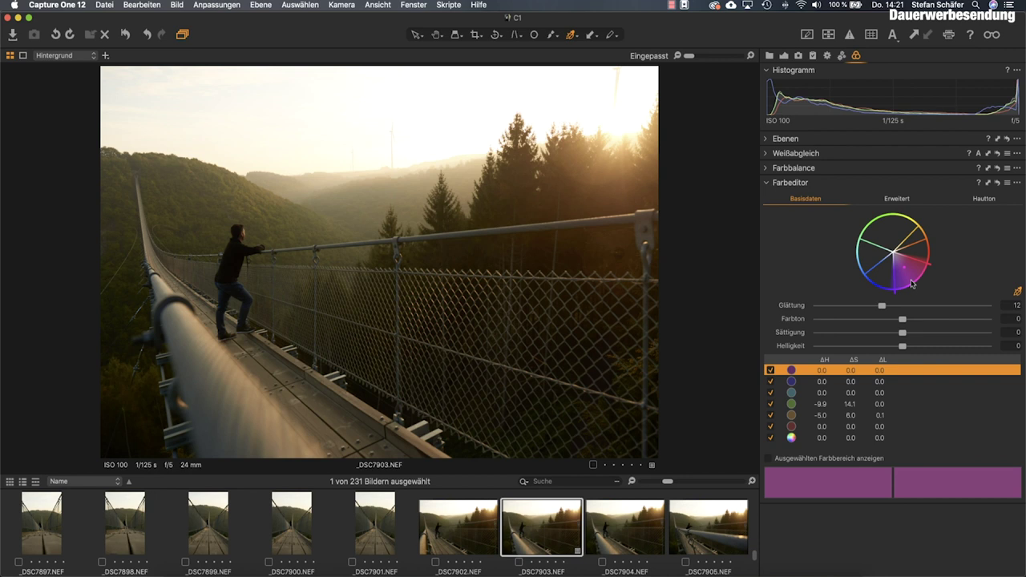
Set the green colour range's Sättigung to 15.1
click(811, 405)
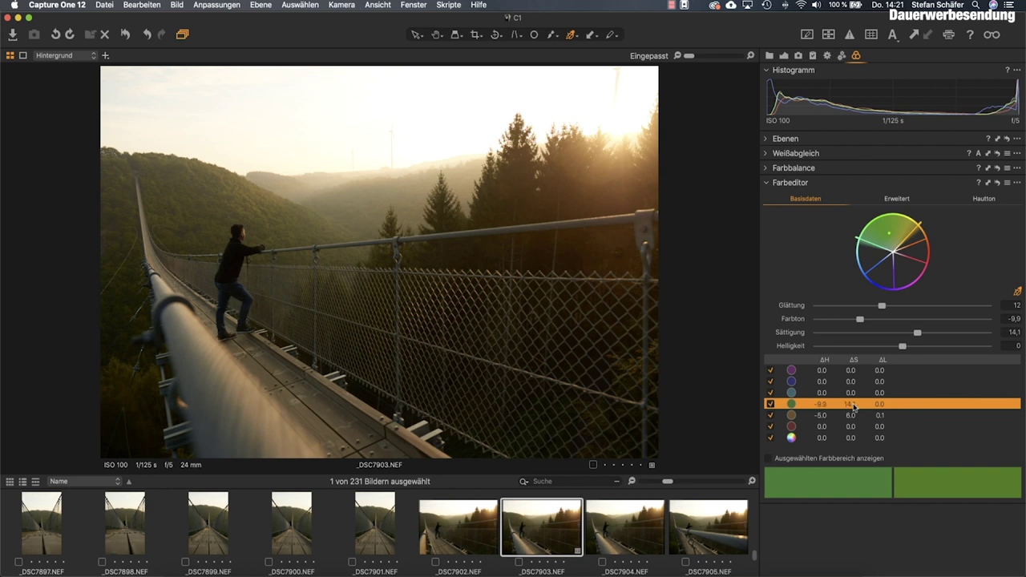
scroll(1005, 335, up, 5)
scroll(918, 336, down, 4)
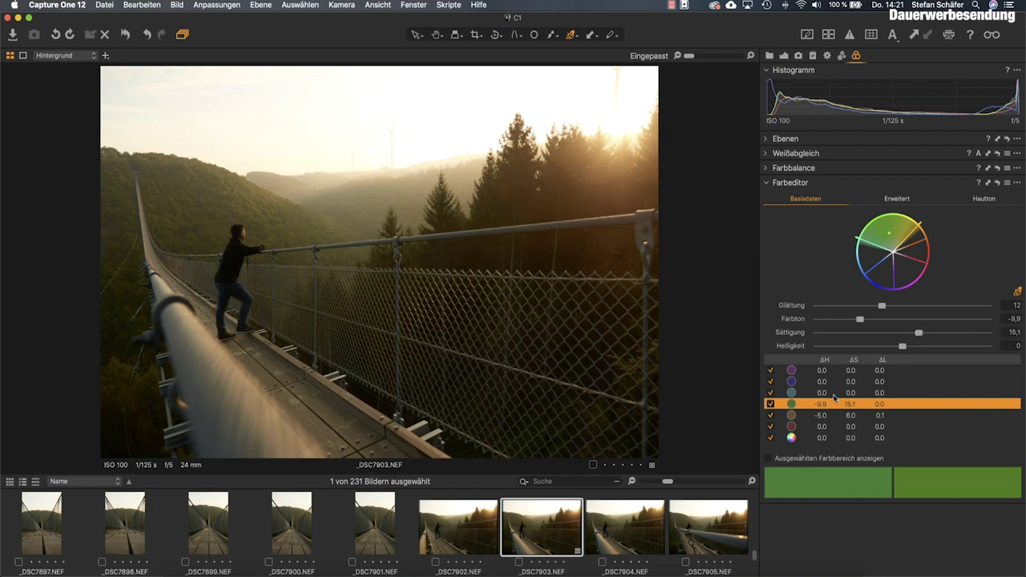